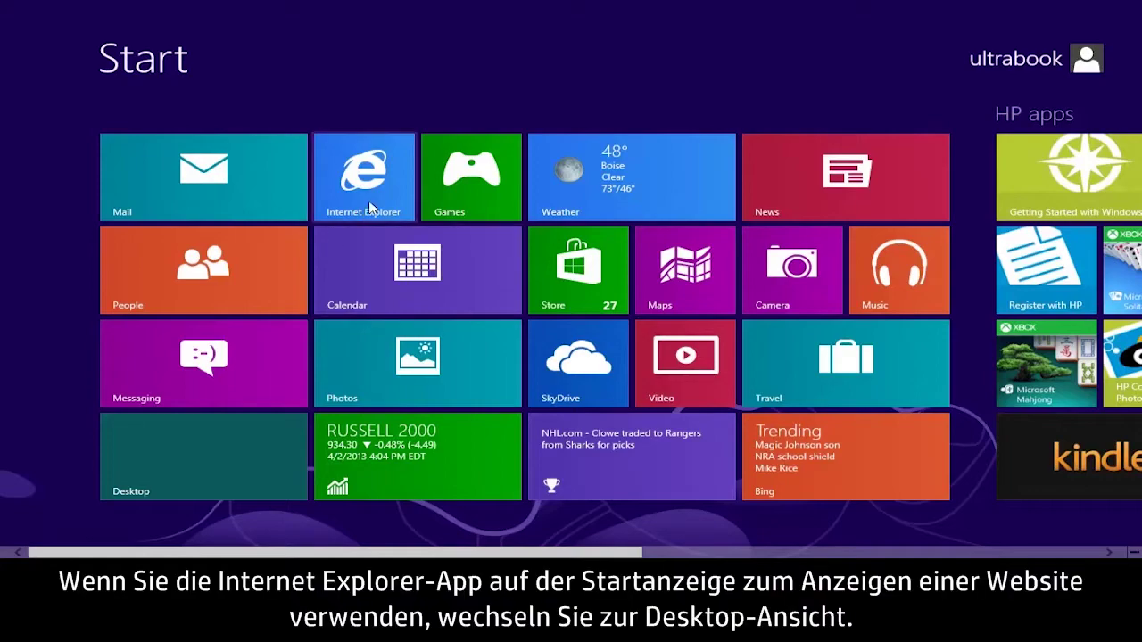
- Move the Microsoft home page from Start-screen Internet Explorer to the desktop browser
left_click(370, 208)
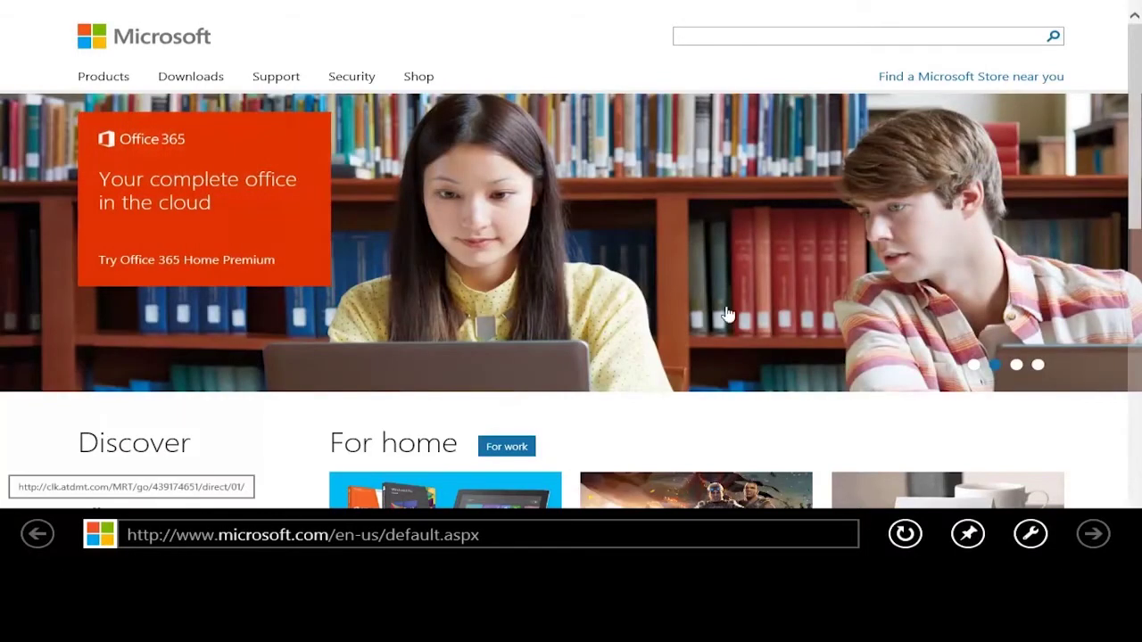
left_click(1030, 535)
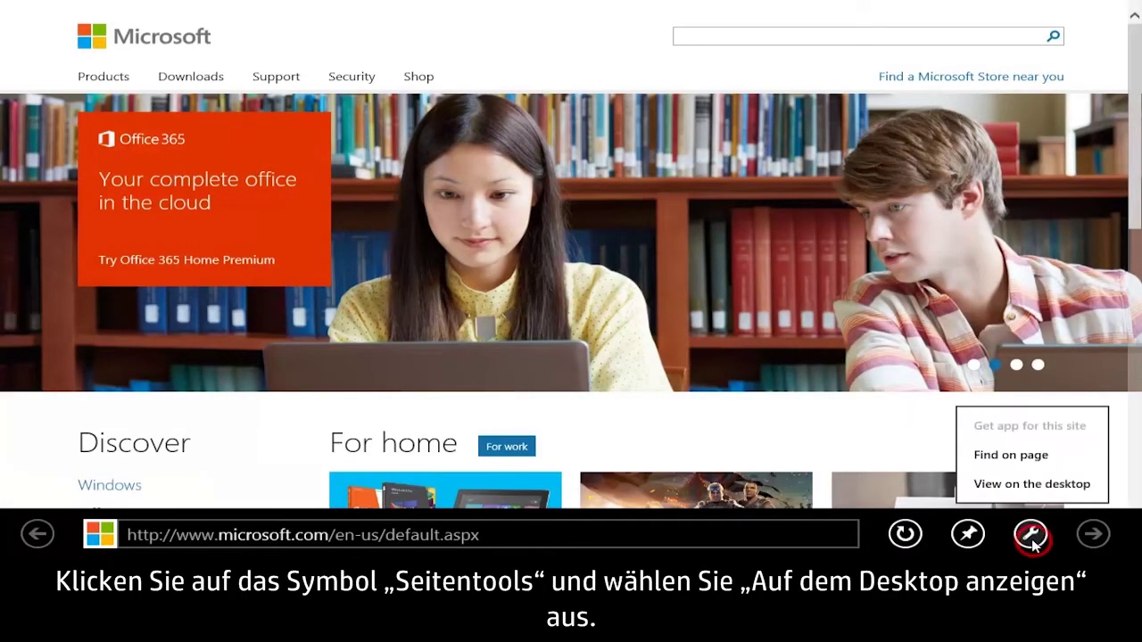
left_click(1032, 485)
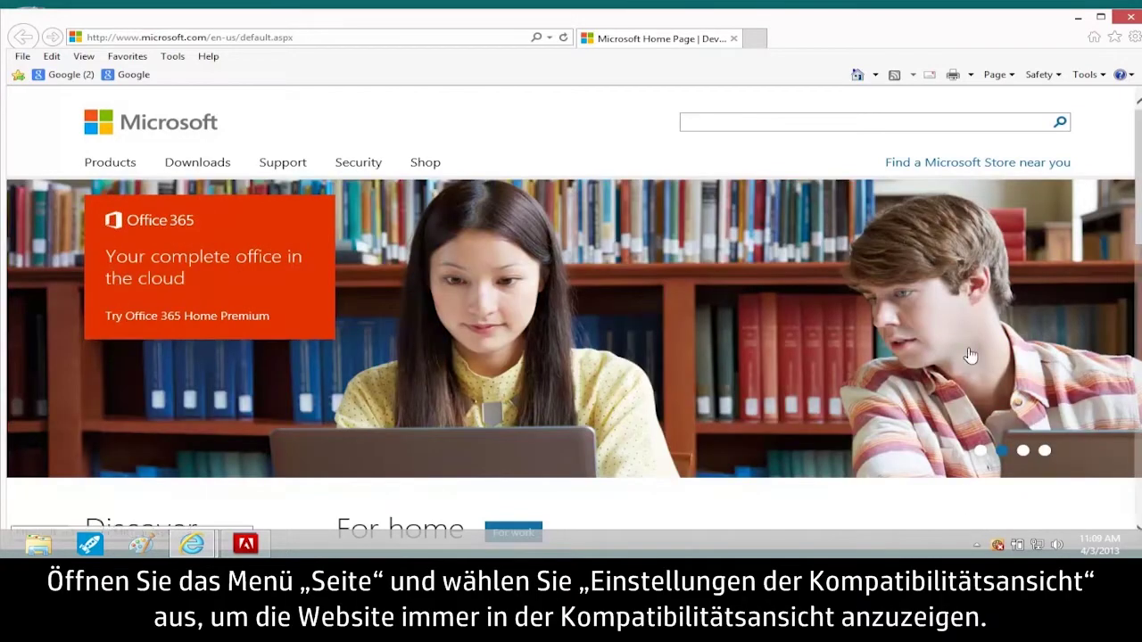
- Add microsoft.com to the Compatibility View websites list alongside hp.com
left_click(1003, 76)
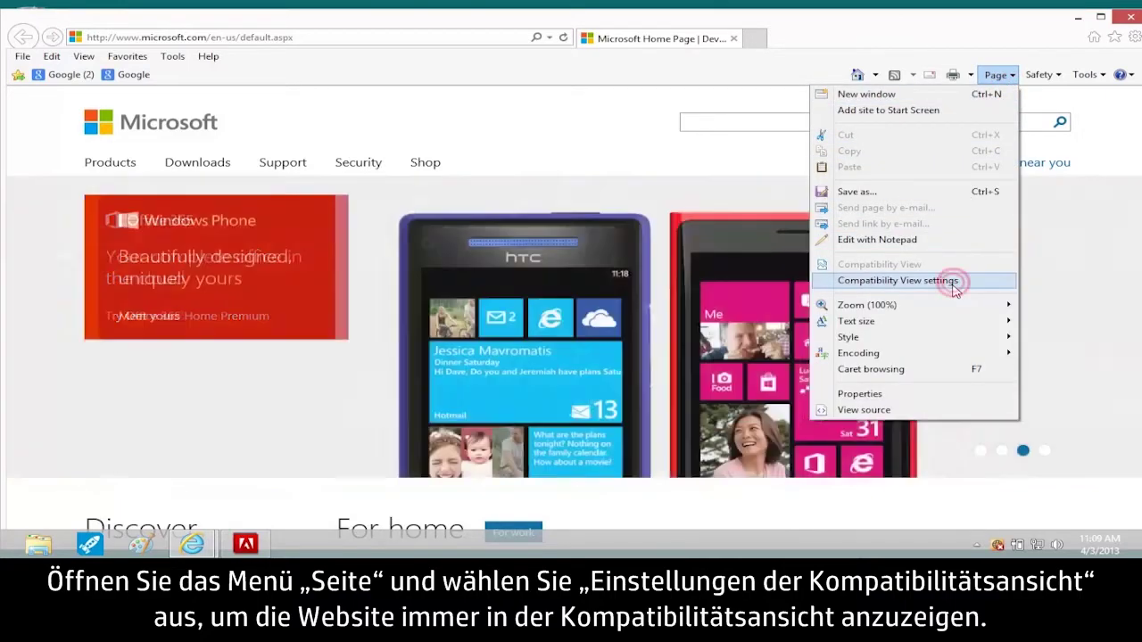
left_click(951, 282)
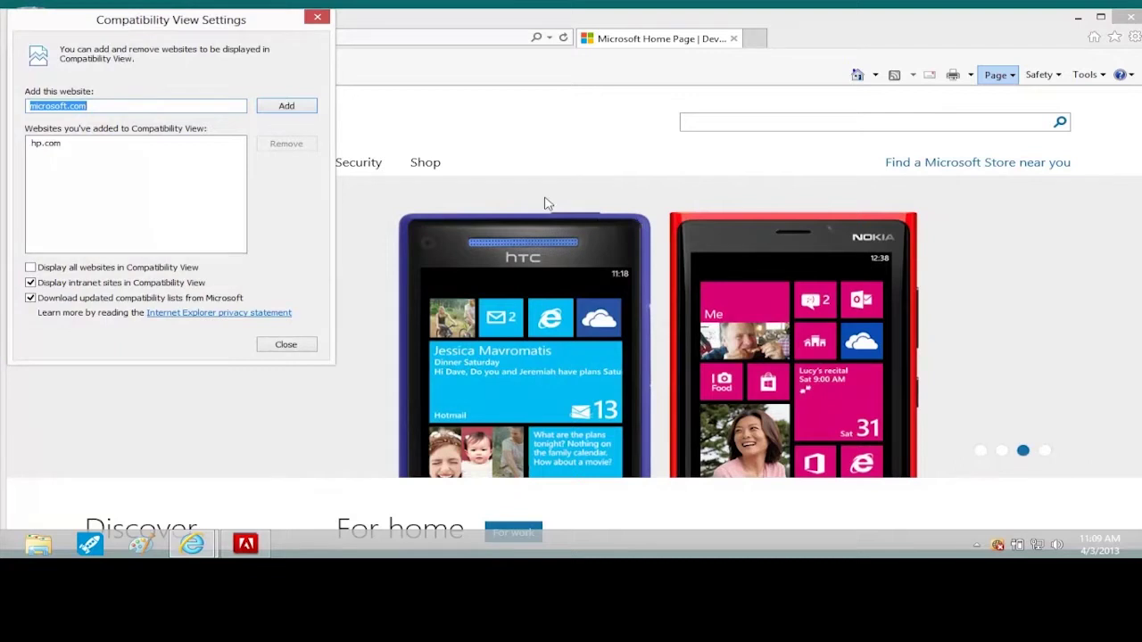
left_click(306, 107)
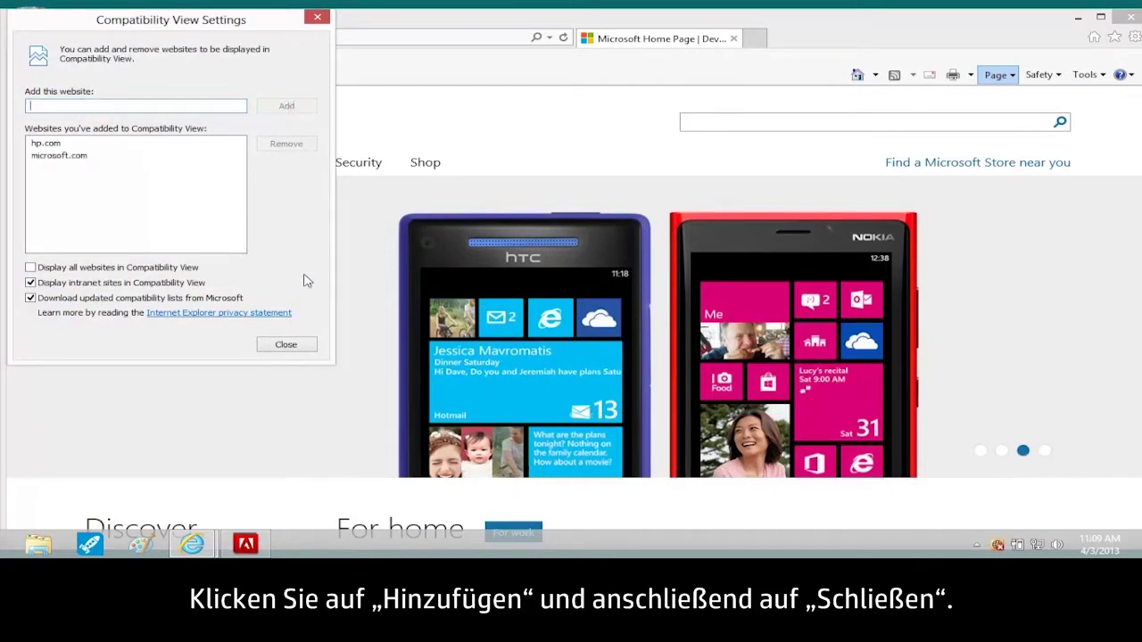
left_click(303, 346)
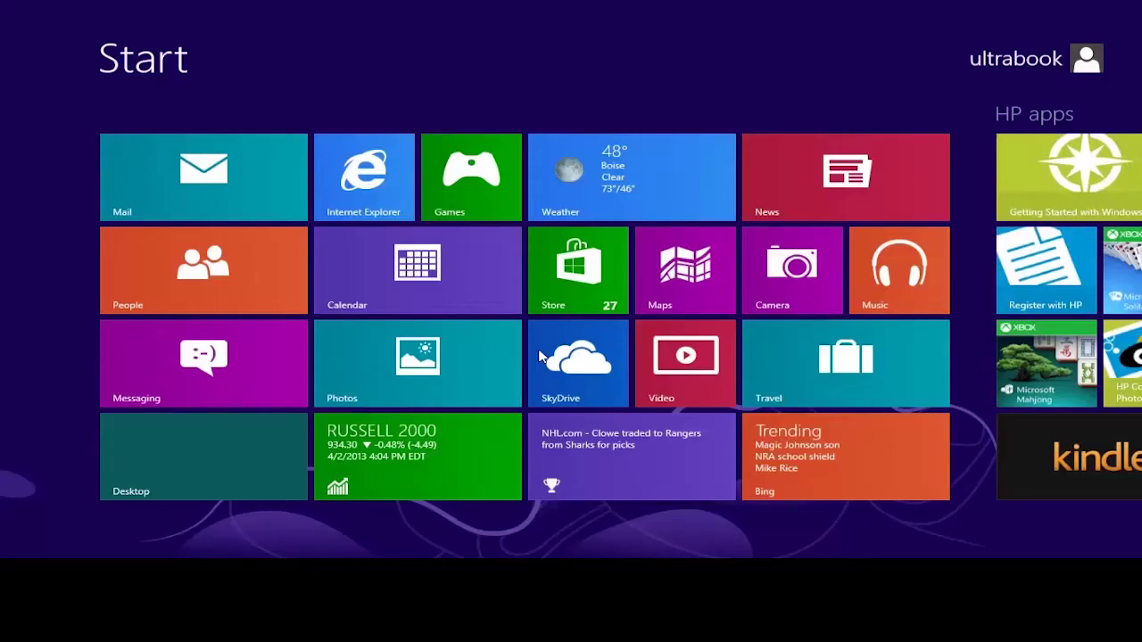
- Search Settings for 'Internet Options' to open the Internet Properties dialog
key("super+w")
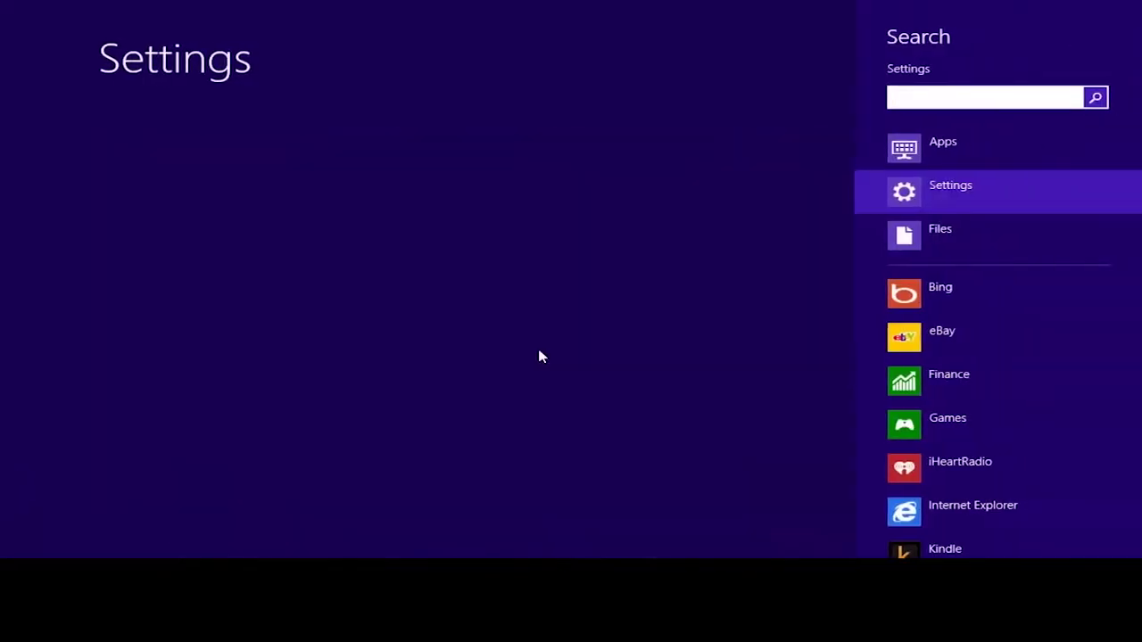
type("Intern")
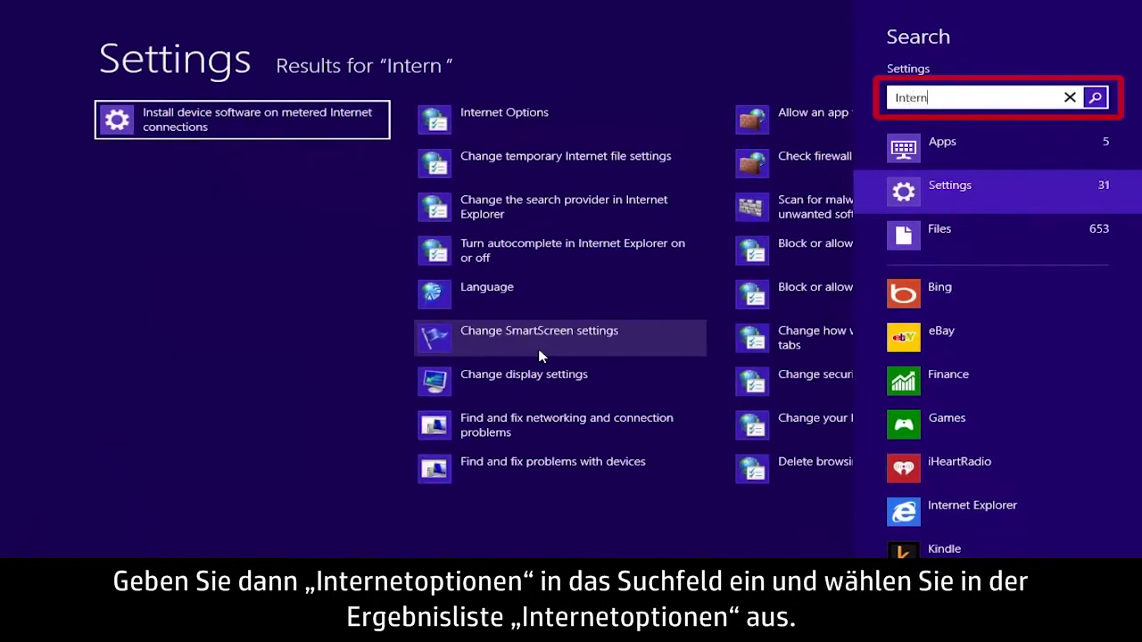
type("et Options")
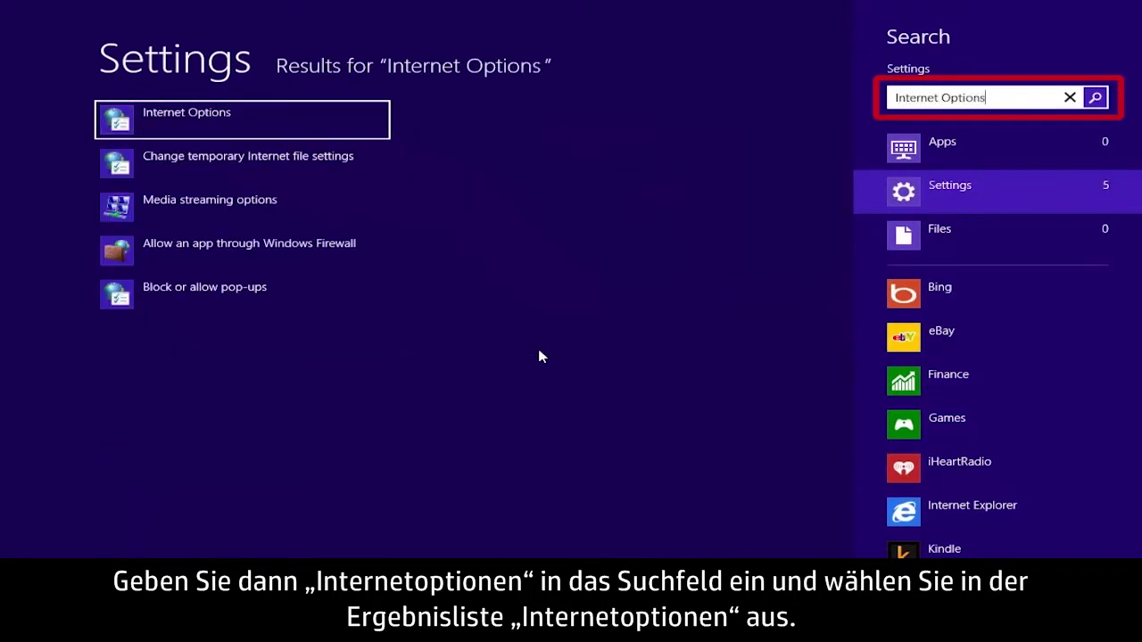
left_click(245, 128)
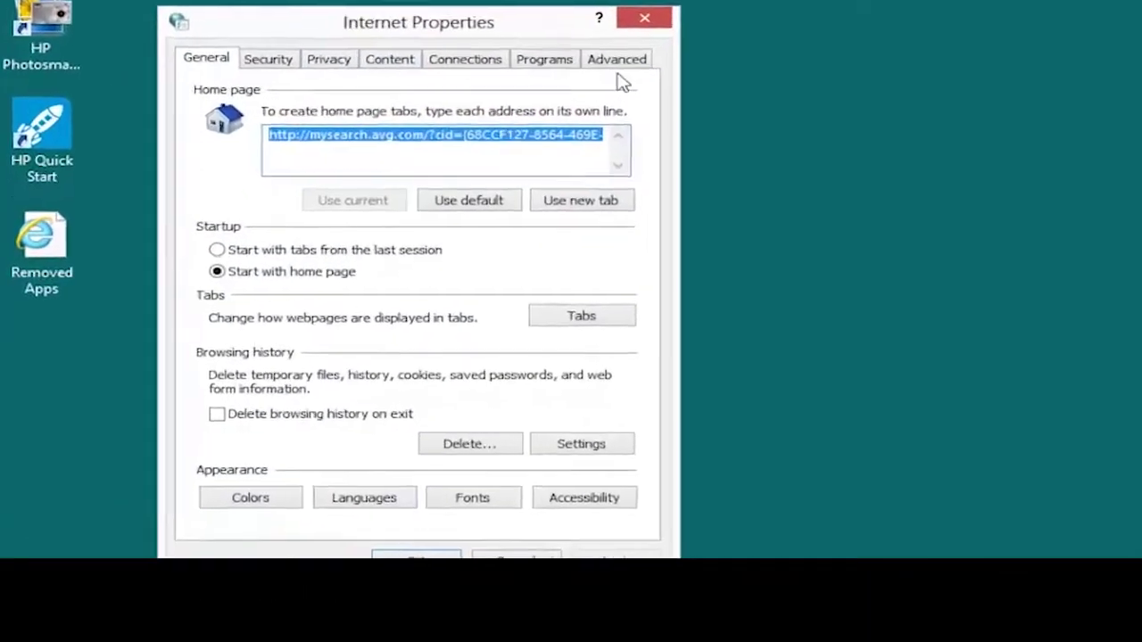
- Reset Internet Explorer from the Advanced tab with Delete personal settings ticked
left_click(623, 67)
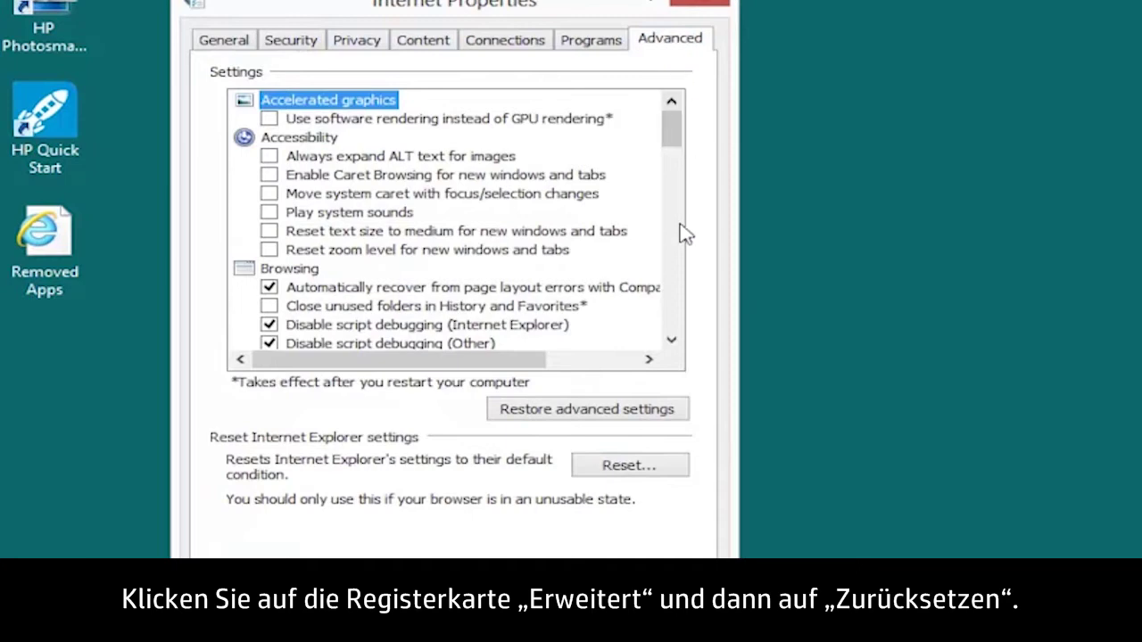
left_click(638, 473)
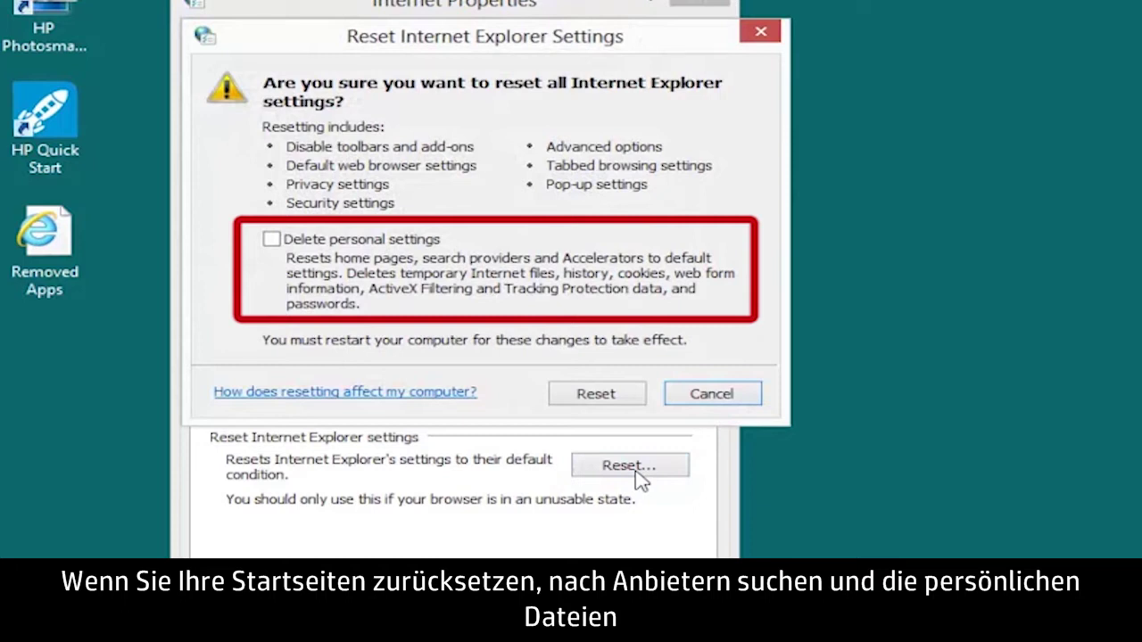
left_click(274, 246)
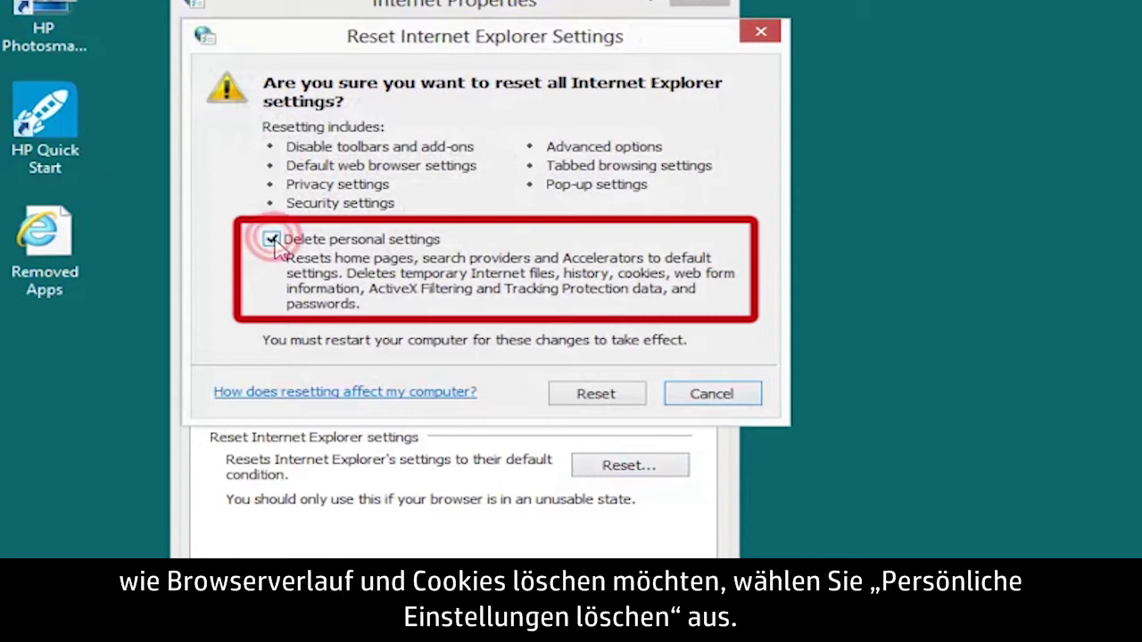
left_click(594, 399)
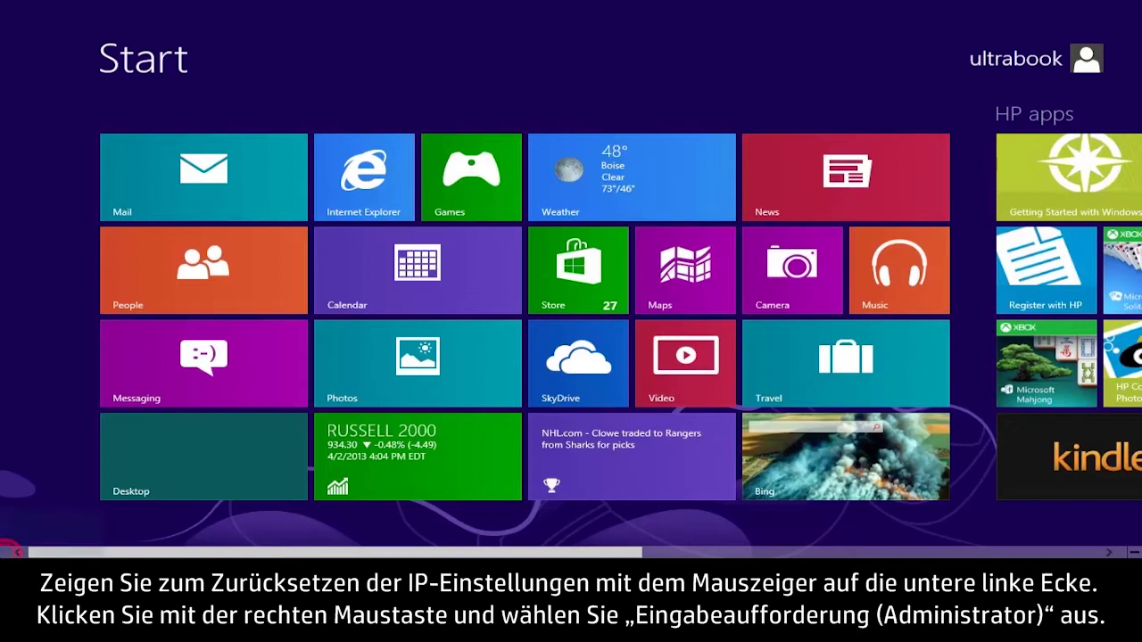
- Run 'netsh int ip reset' in an administrator Command Prompt
right_click(4, 550)
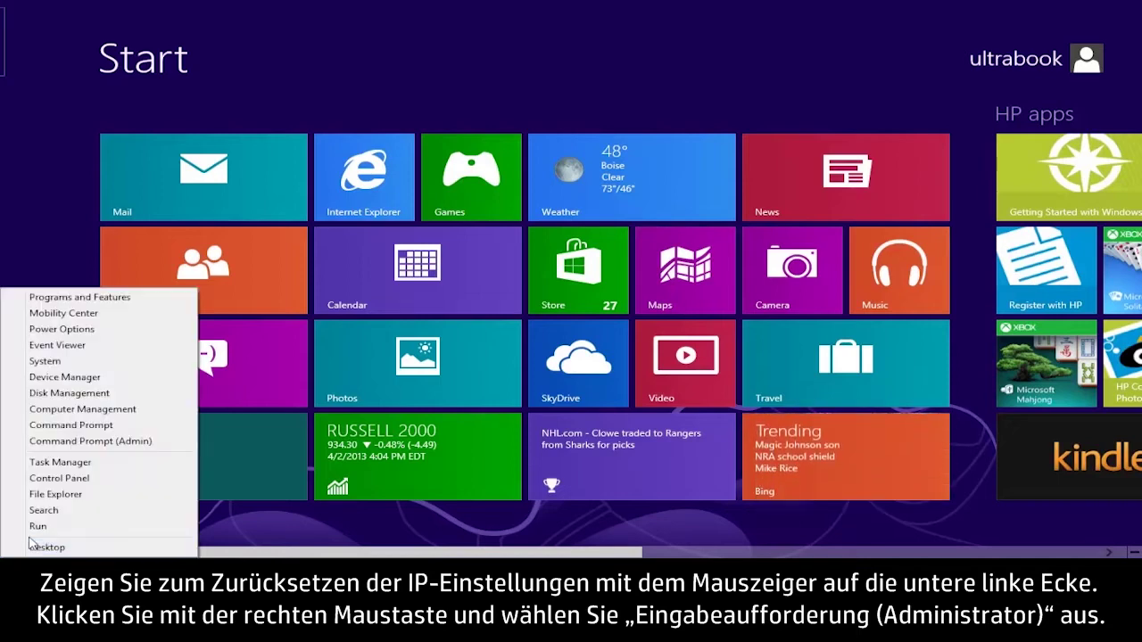
left_click(91, 451)
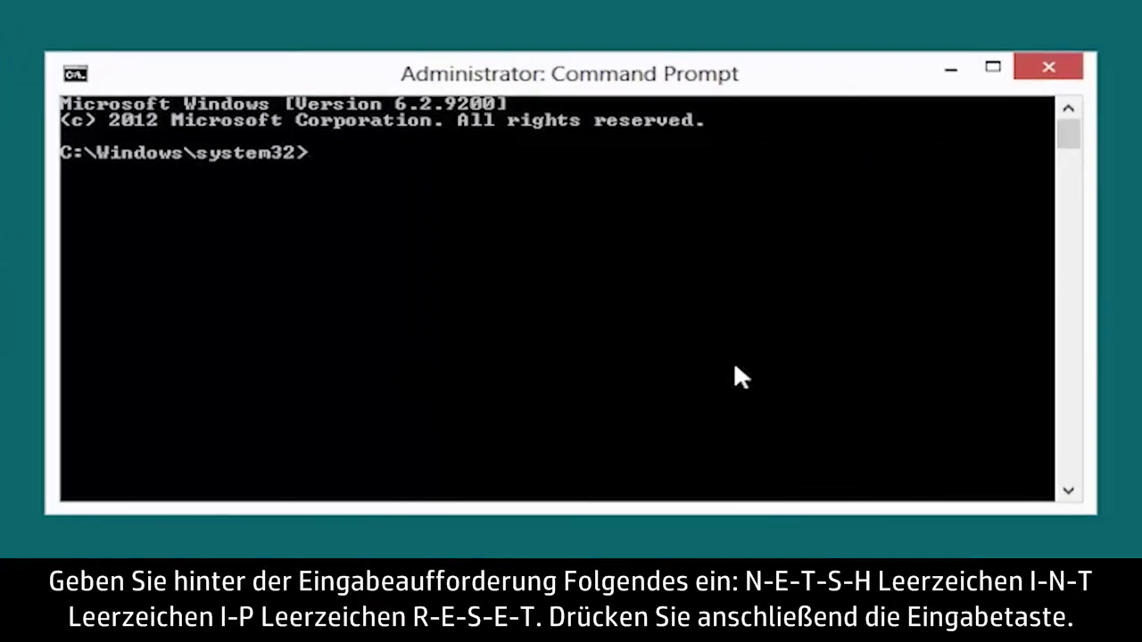
type("netsh")
type(" int ip")
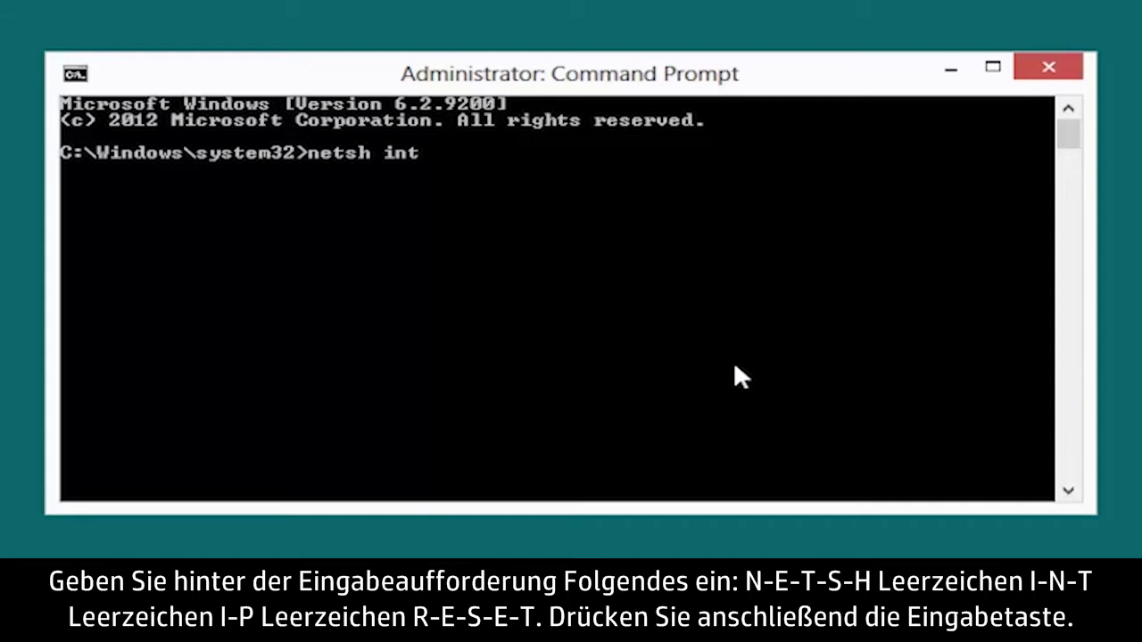
type(" rese")
type("t")
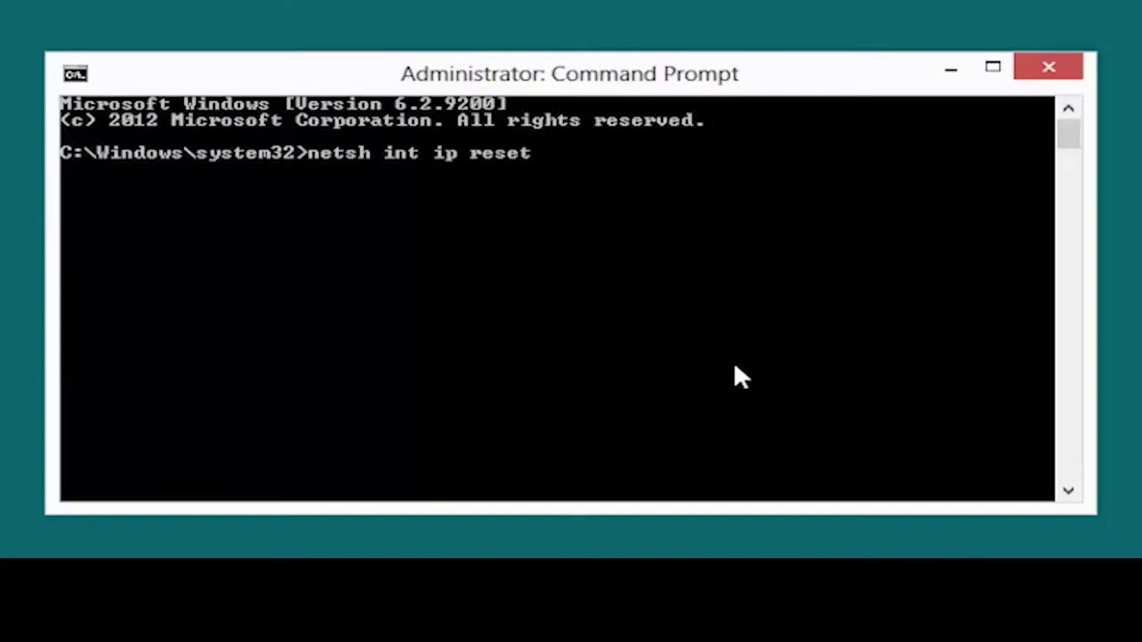
key("Return")
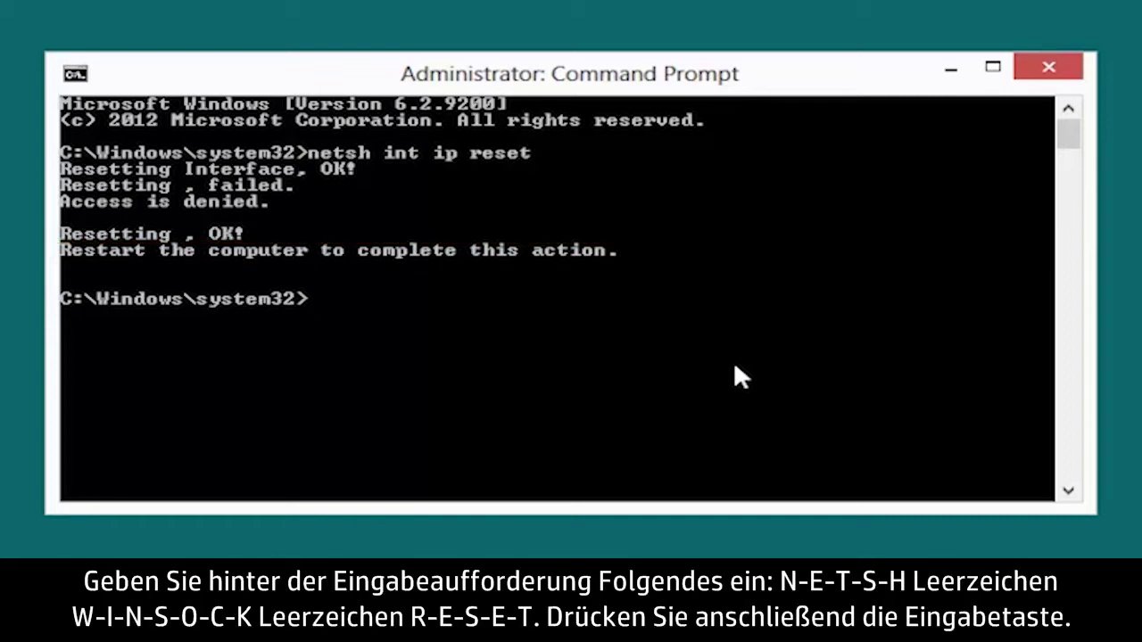
- Run 'netsh winsock reset' to reset the Winsock Catalog
type("netsh winsock rese")
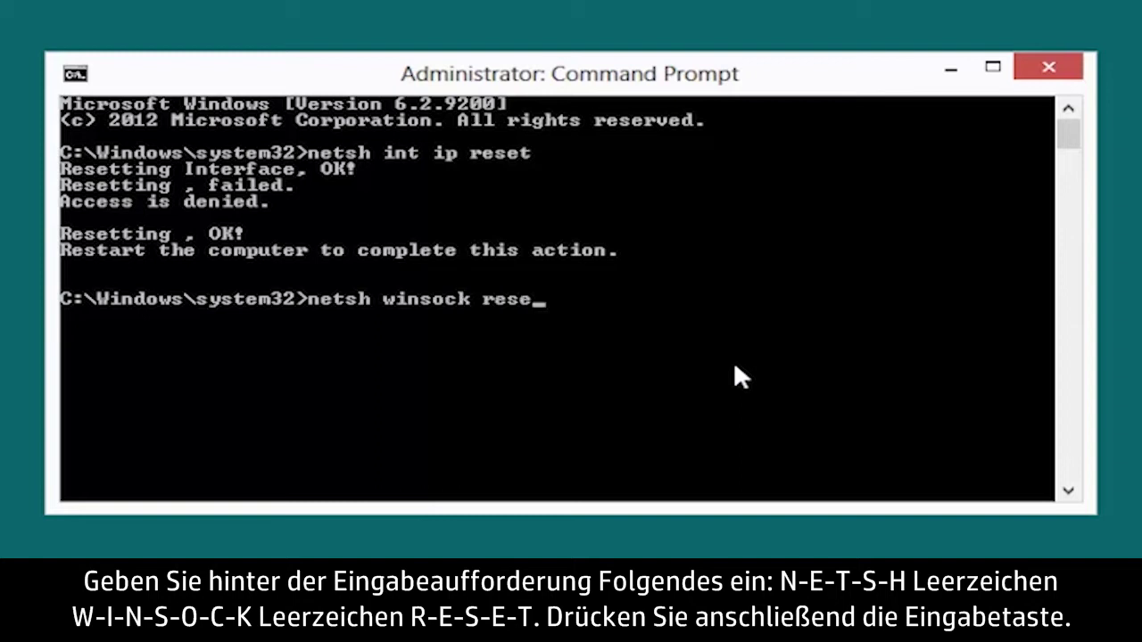
type("t")
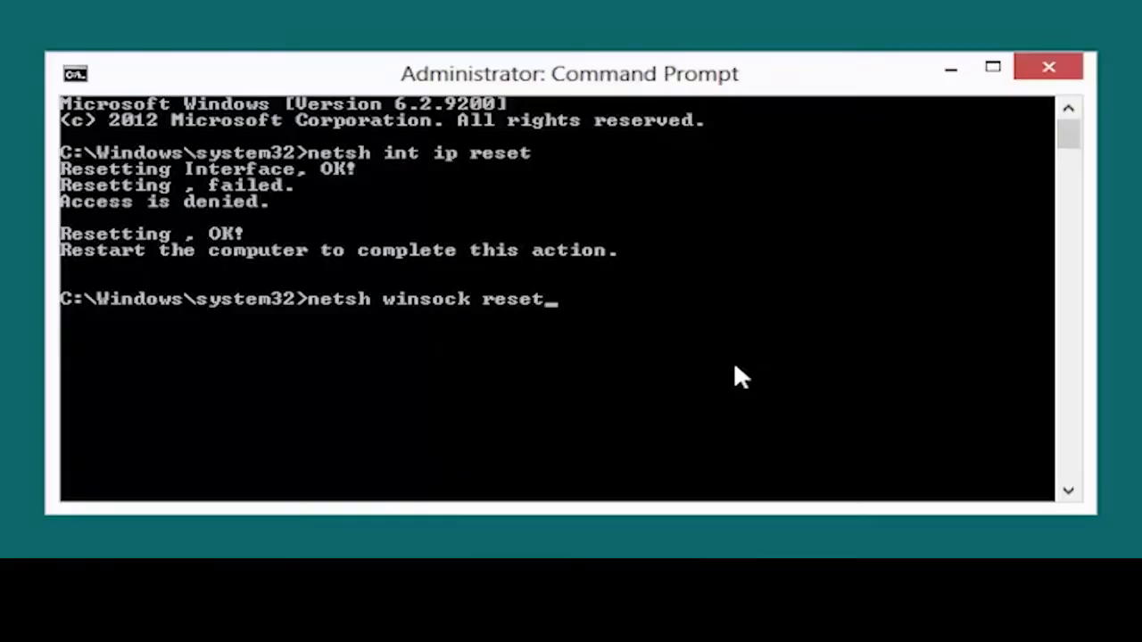
key("Return")
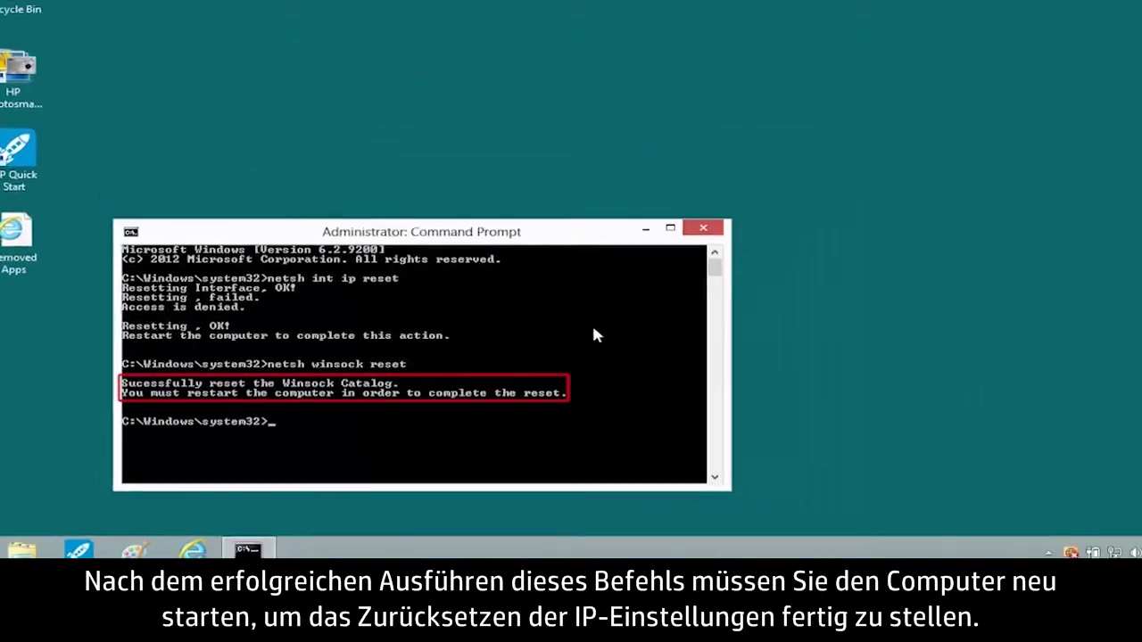
- Close Command Prompt and restart the computer via the Settings charm's Power menu
left_click(663, 253)
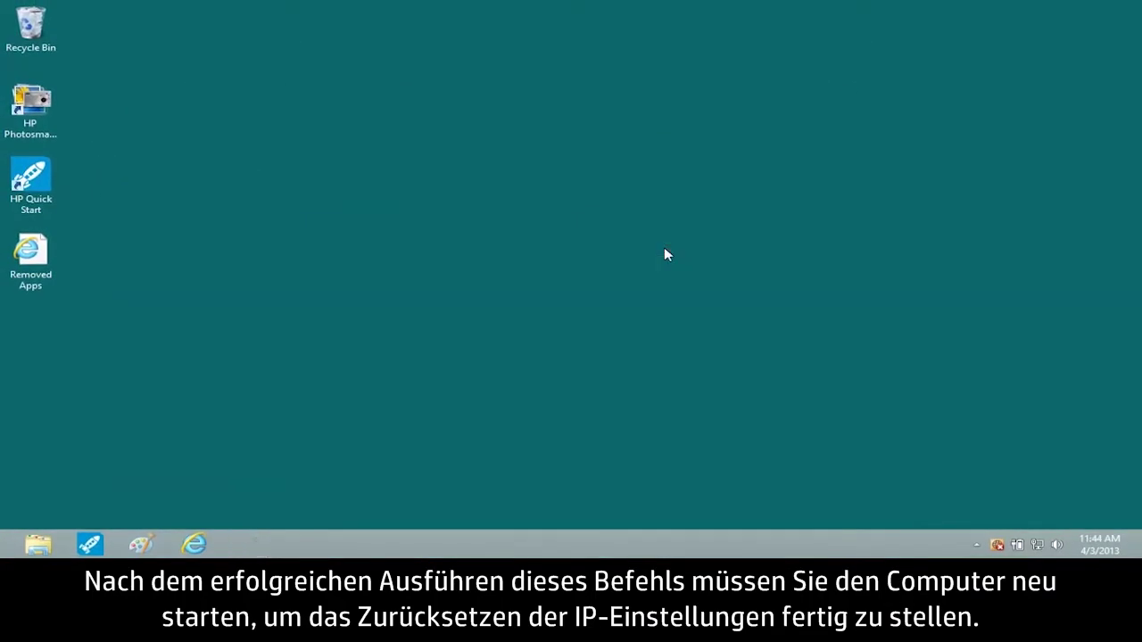
mouse_move(1141, 1)
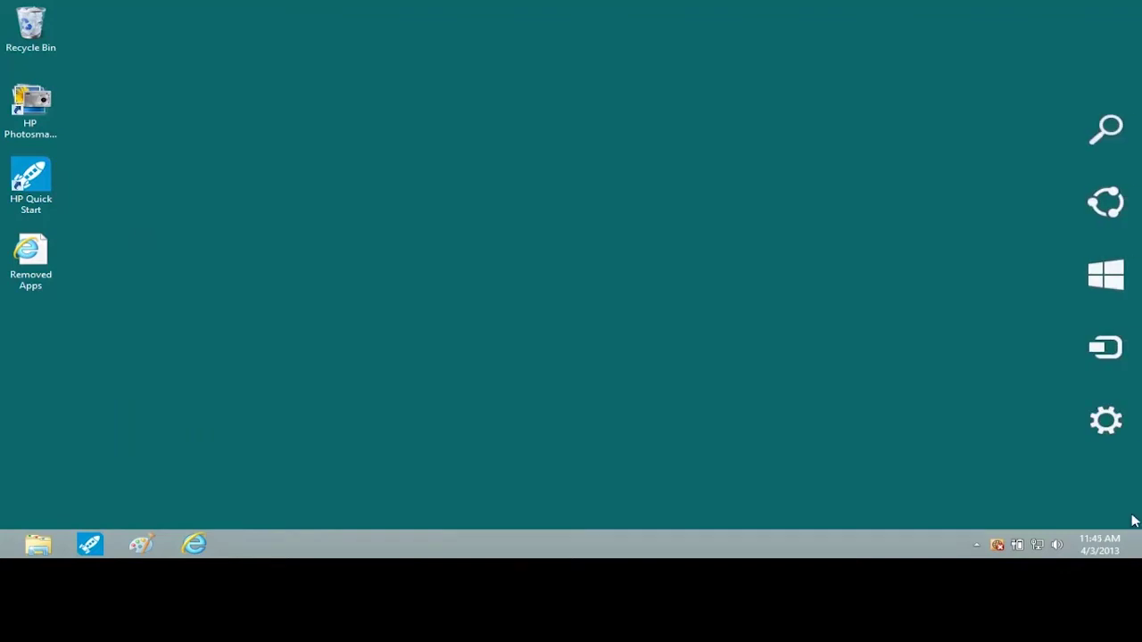
mouse_move(1114, 430)
left_click(1113, 430)
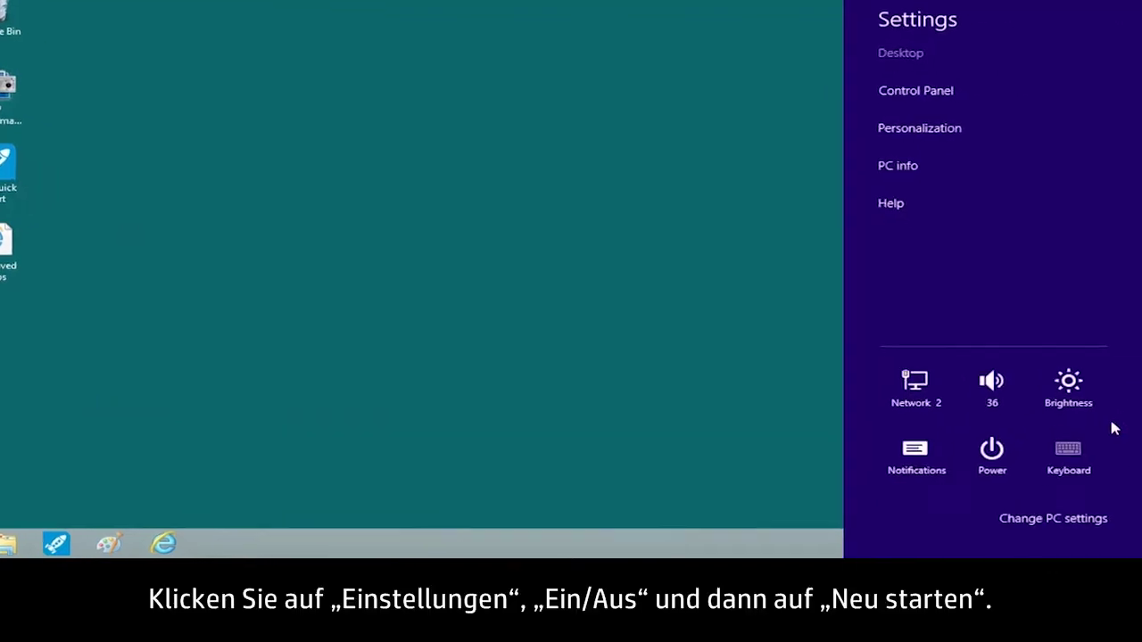
left_click(998, 484)
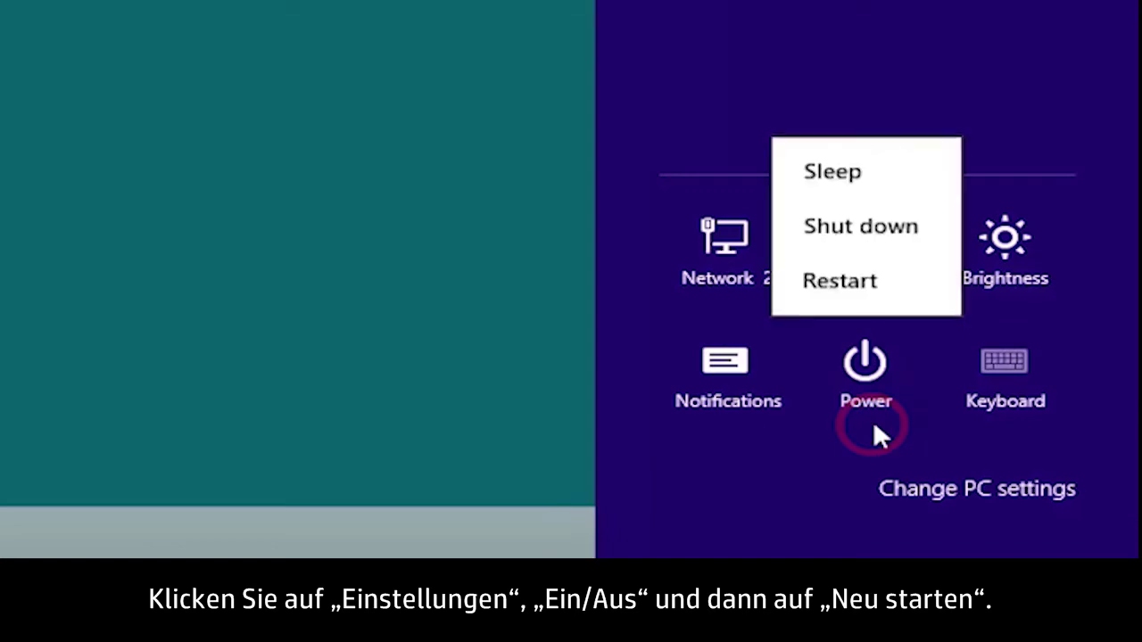
left_click(873, 286)
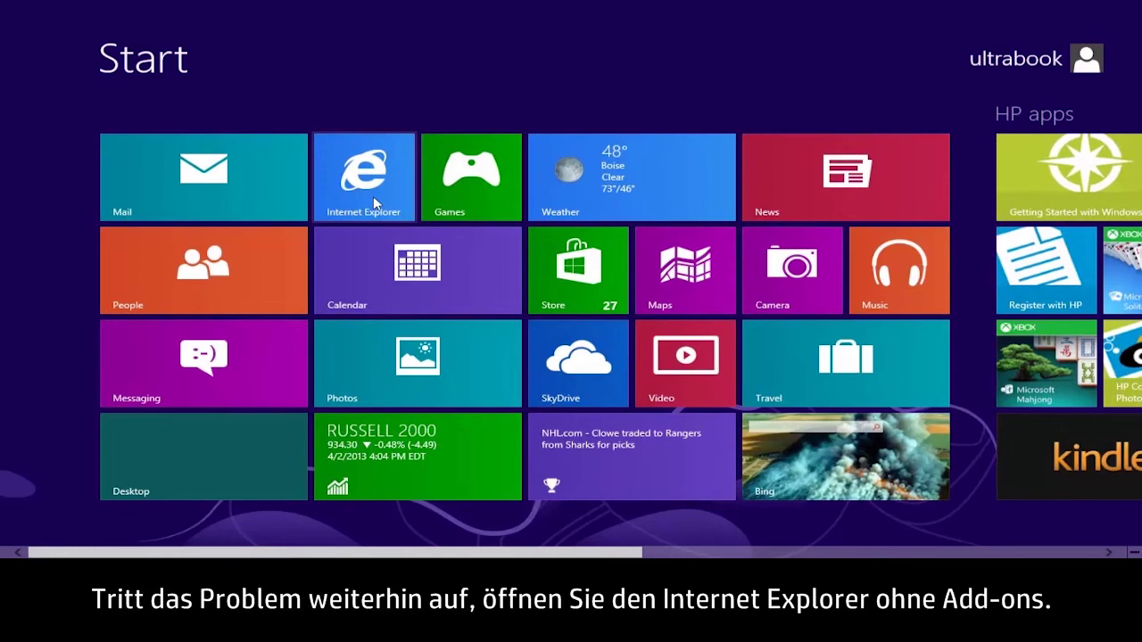
left_click(375, 203)
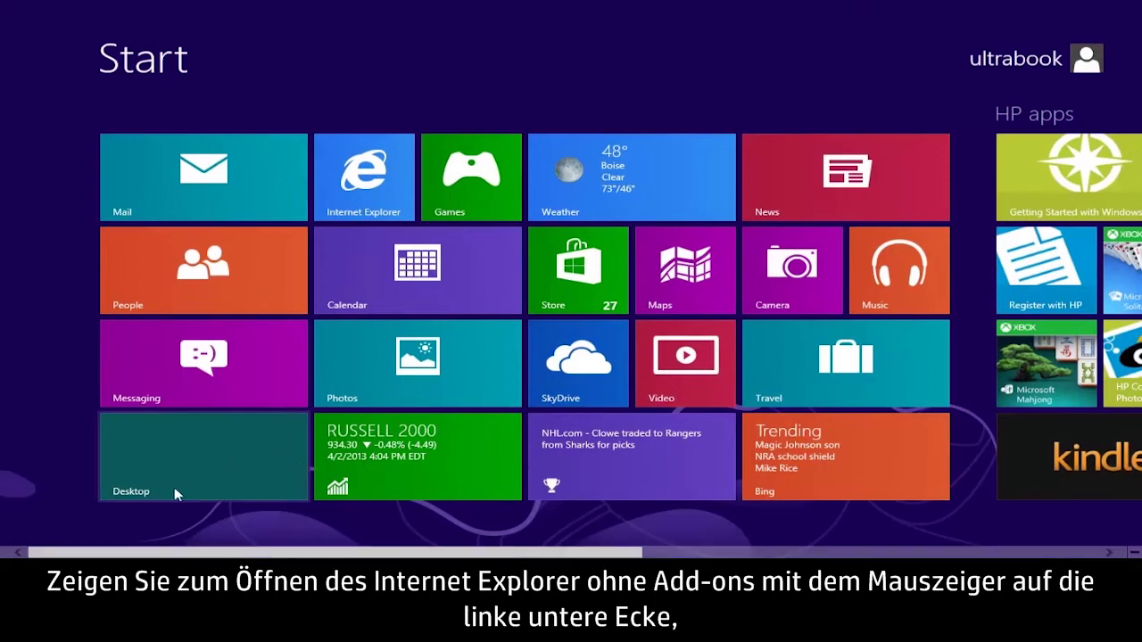
- Launch Internet Explorer without add-ons by running 'iexplore -extoff' from the Run box
right_click(4, 550)
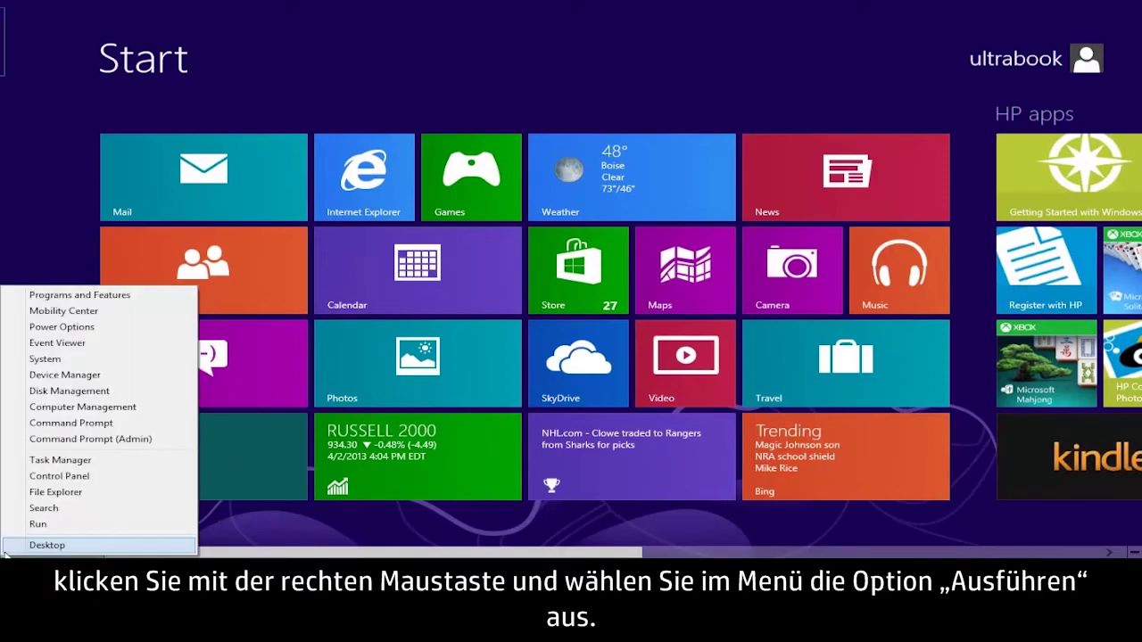
left_click(37, 526)
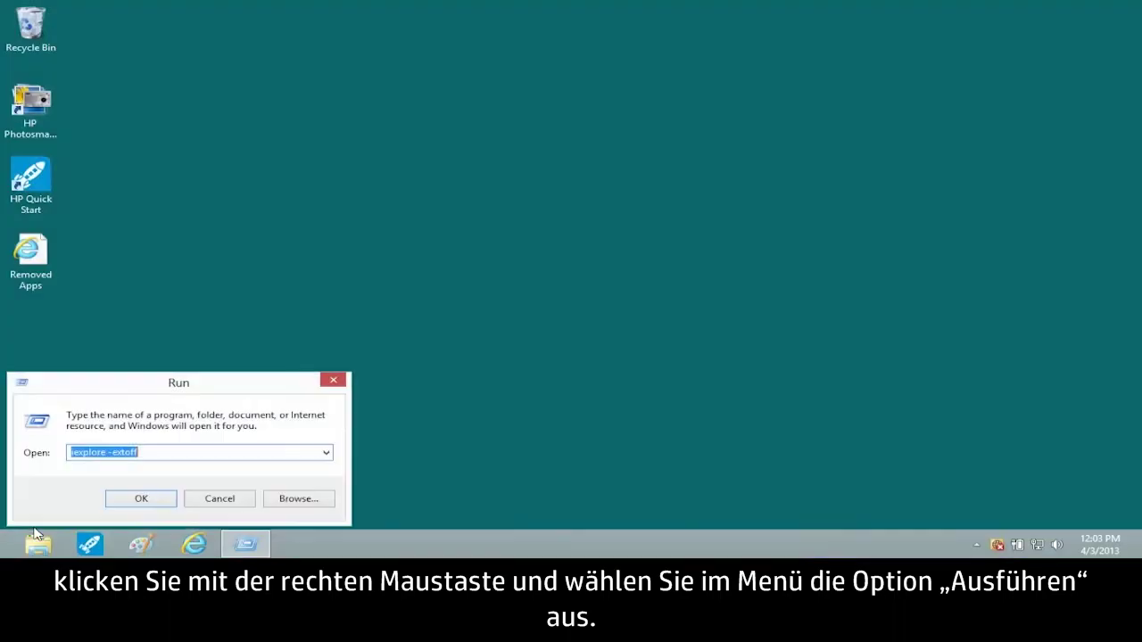
key("BackSpace")
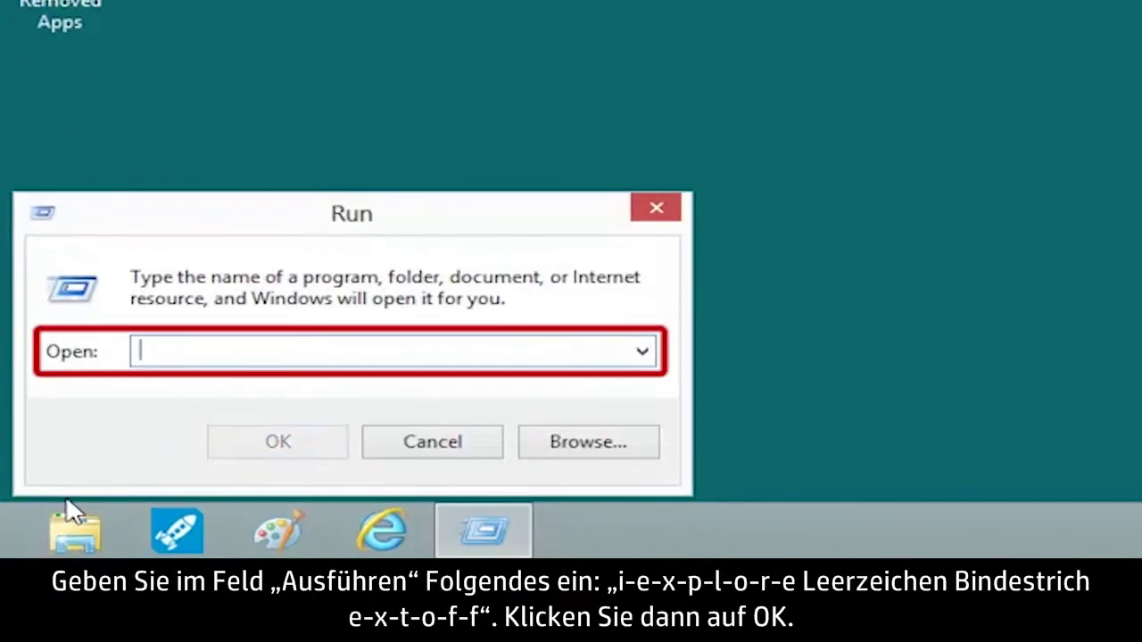
type("iex")
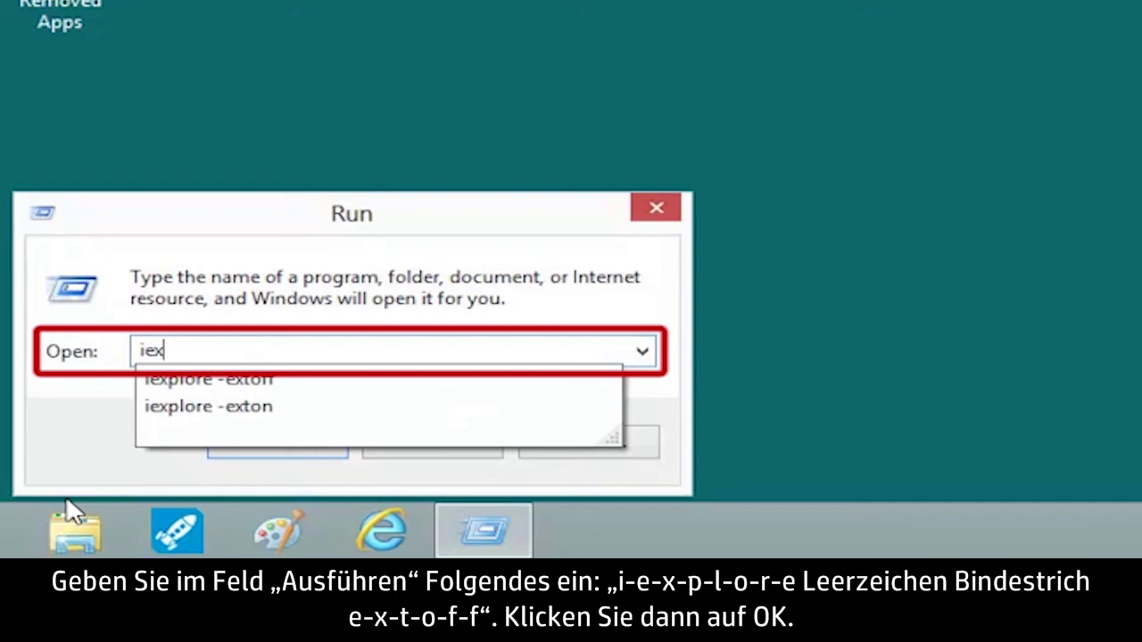
type("plore -exto")
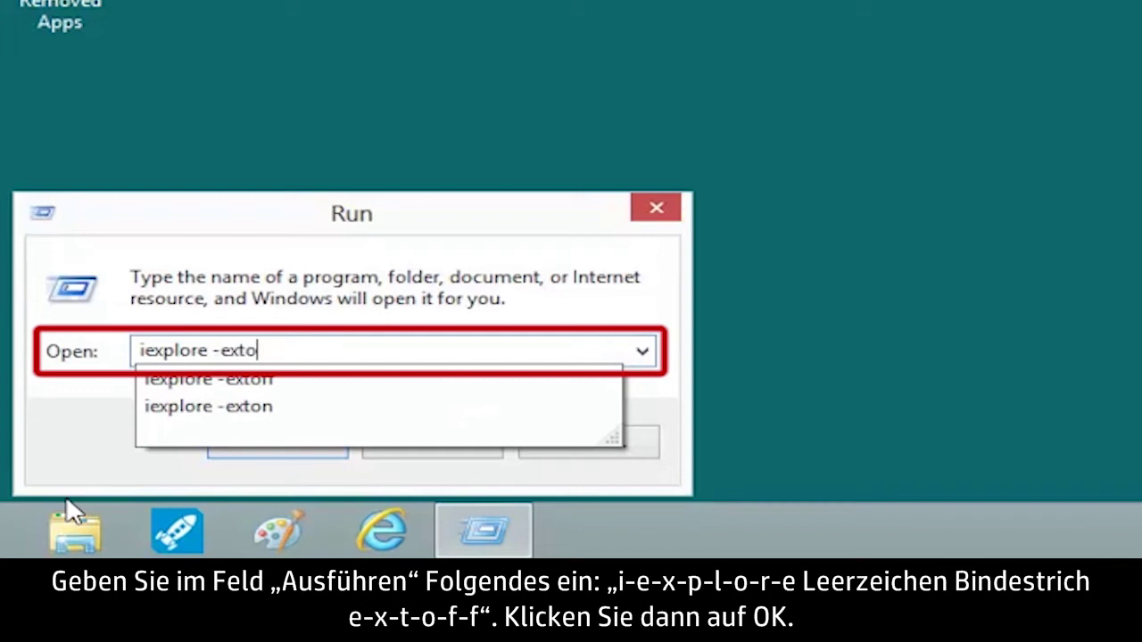
type("ff")
left_click(295, 446)
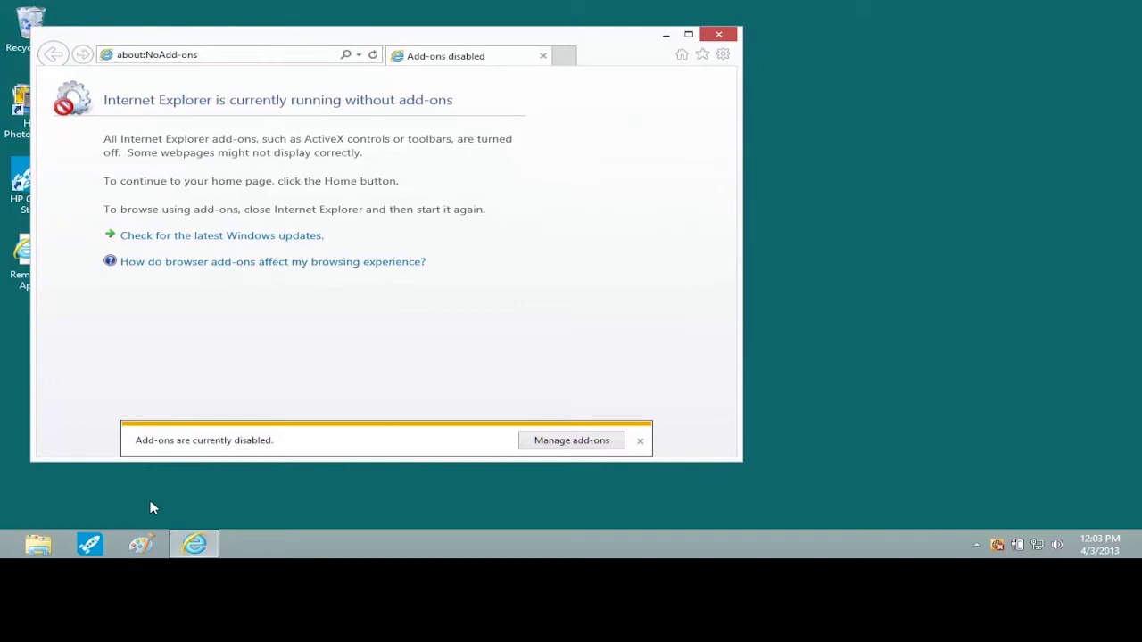